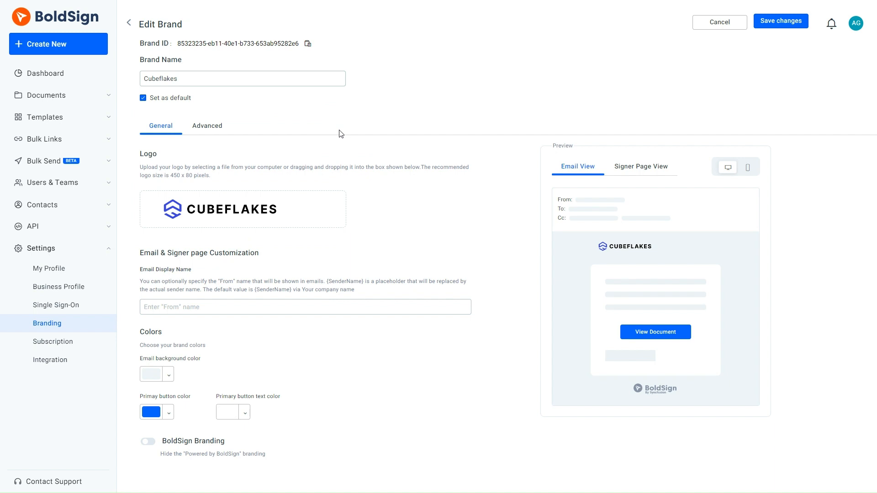
In the brand's advanced settings, enable Custom Legal Terms with the title "Cubeflakes Terms and Conditions"
mouse_move(293, 216)
click(207, 130)
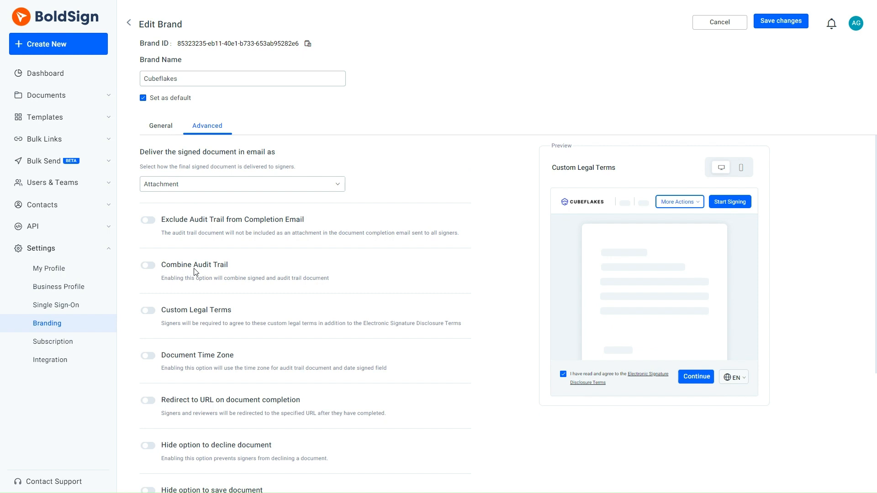
click(148, 312)
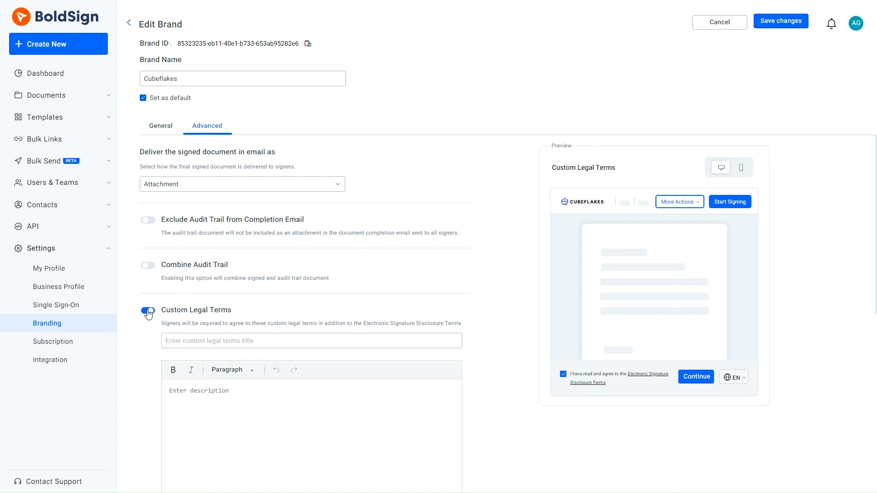
click(175, 341)
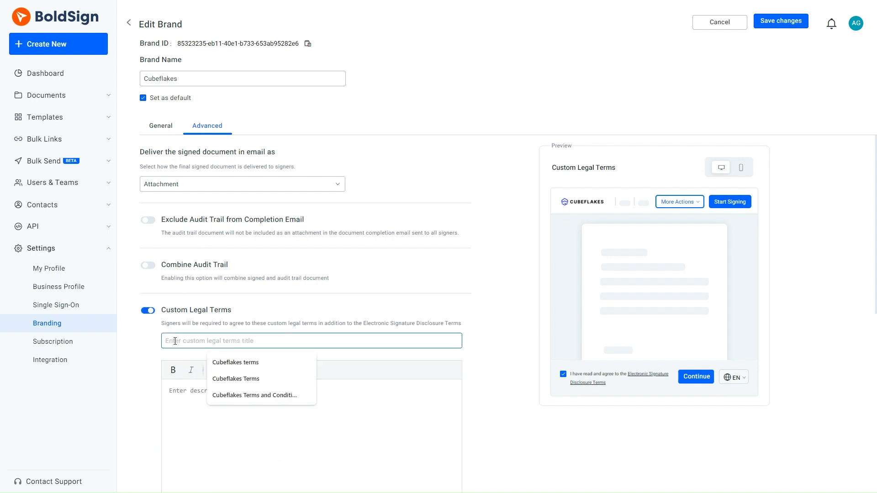
click(211, 395)
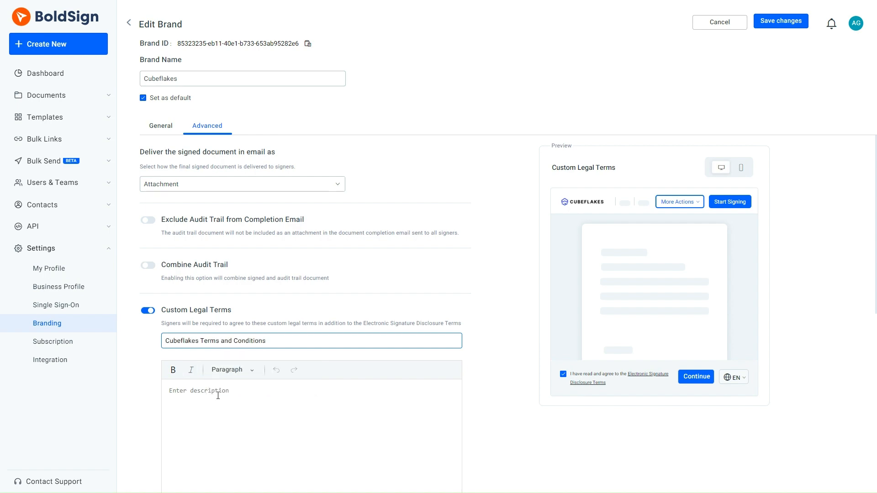
Paste the Cubeflakes legal terms text, starting "Welcome to Cubeflakes", into the custom terms description and review the preview
scroll(218, 396, down, 2)
click(194, 329)
key(ctrl+v)
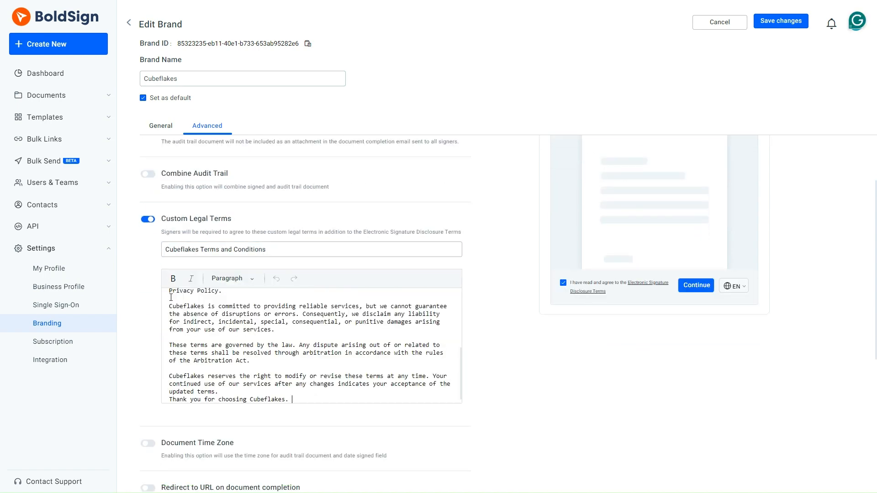
scroll(194, 329, up, 5)
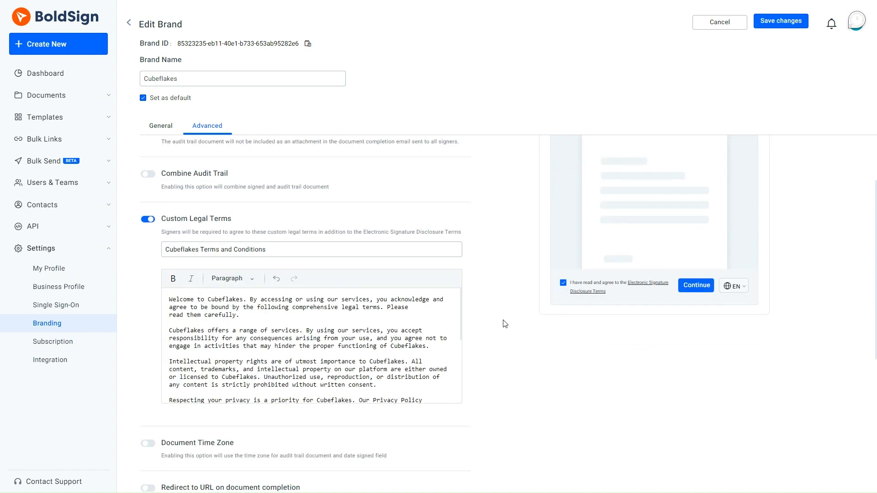
scroll(505, 323, up, 2)
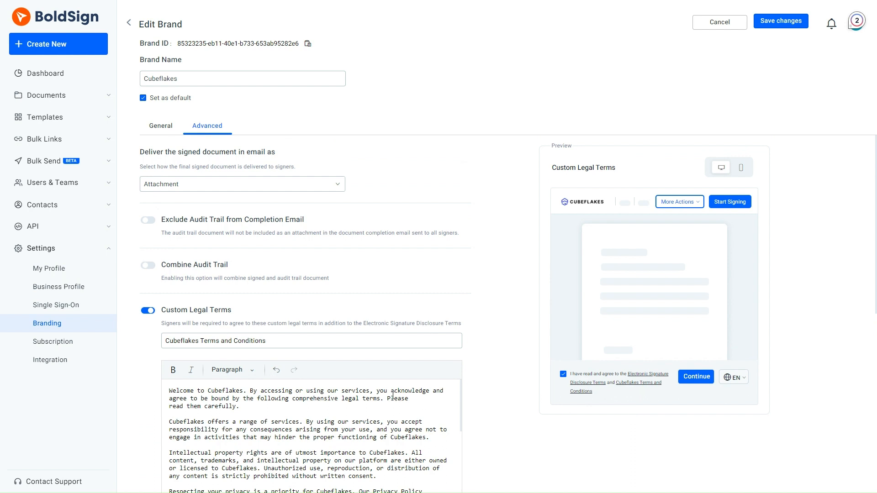
Enable Document Time Zone with (UTC+05:30) Indian Standard Time (Asia/Kolkata) and save the brand changes
scroll(362, 375, down, 4)
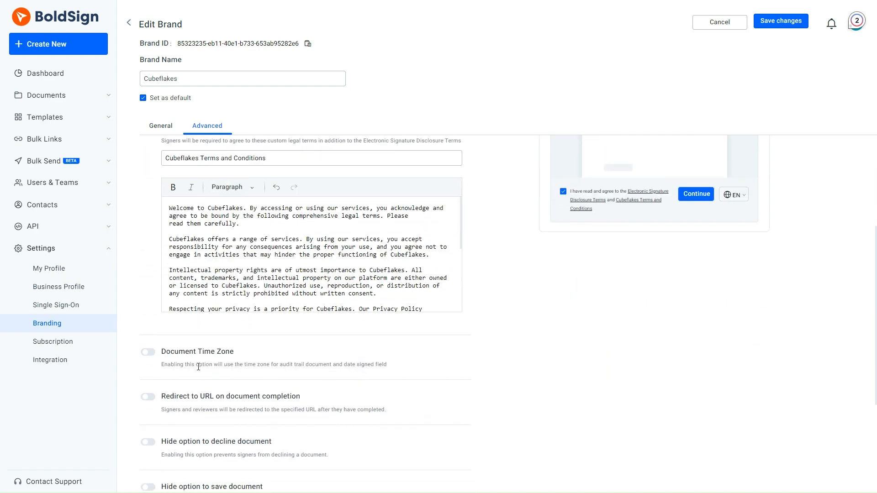
click(149, 354)
click(149, 354)
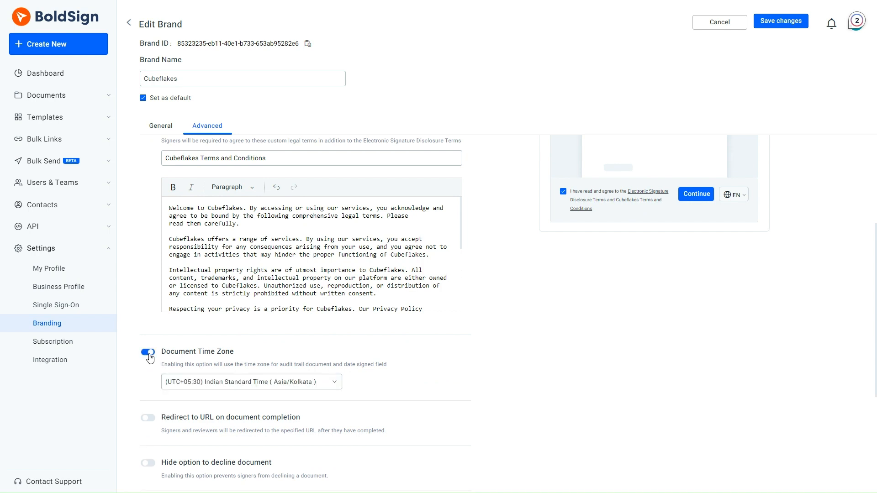
click(336, 385)
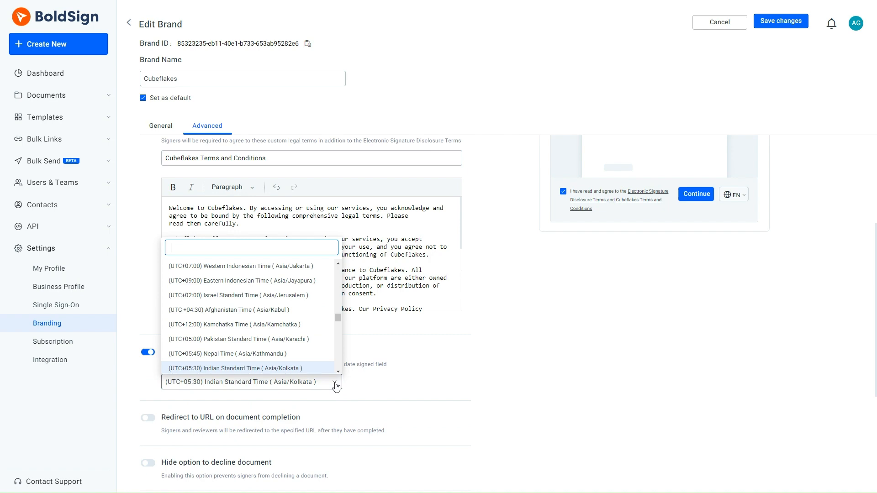
click(309, 385)
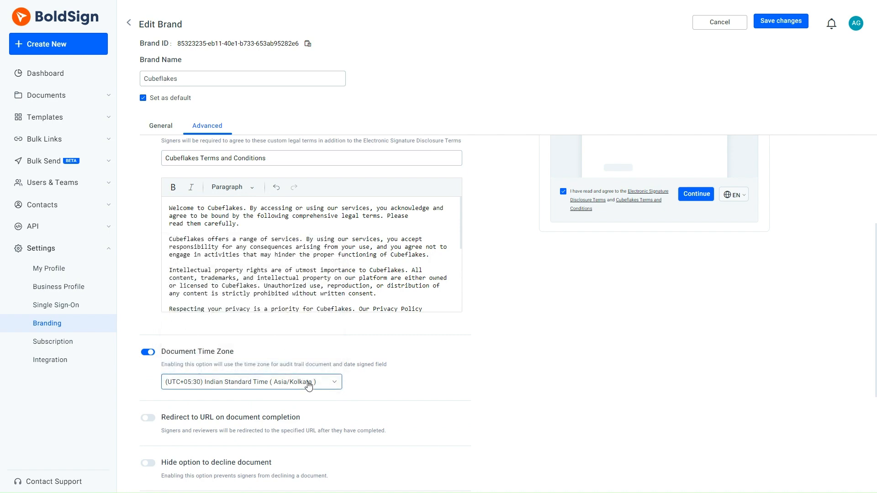
scroll(310, 385, down, 4)
scroll(310, 385, up, 8)
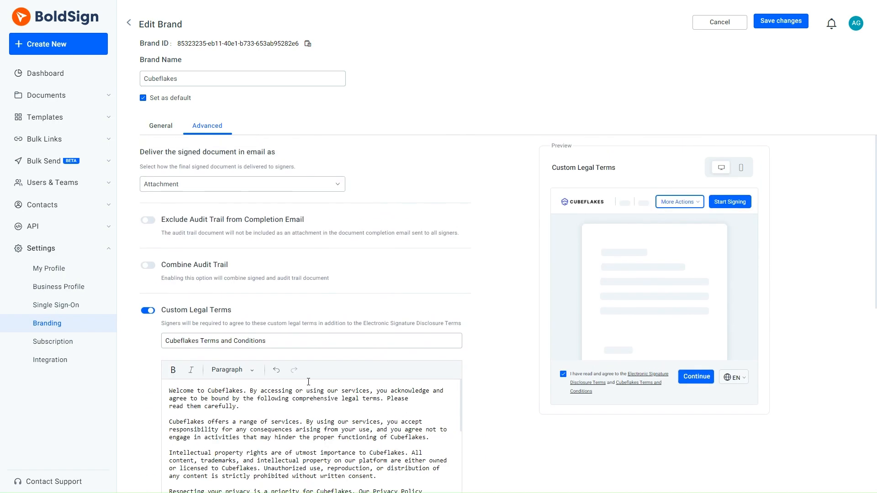
click(775, 22)
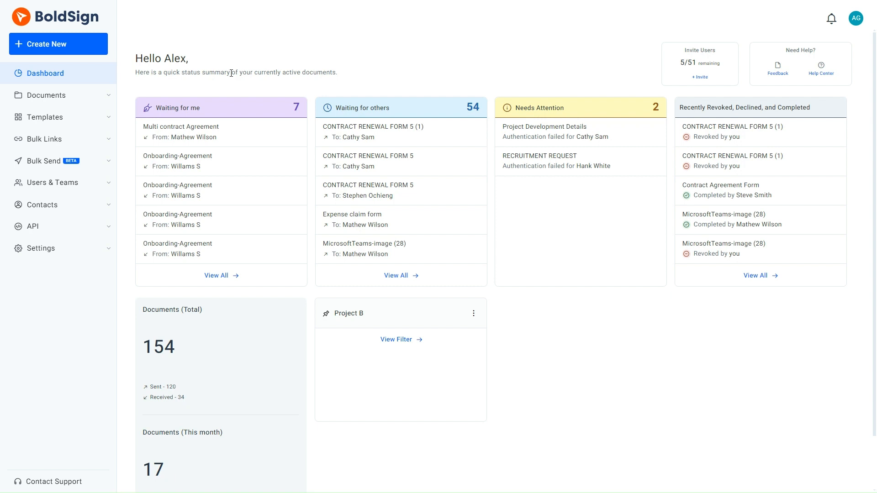
Start a new document for signing and upload the RECRUITMENT REQUEST file from the computer
click(81, 45)
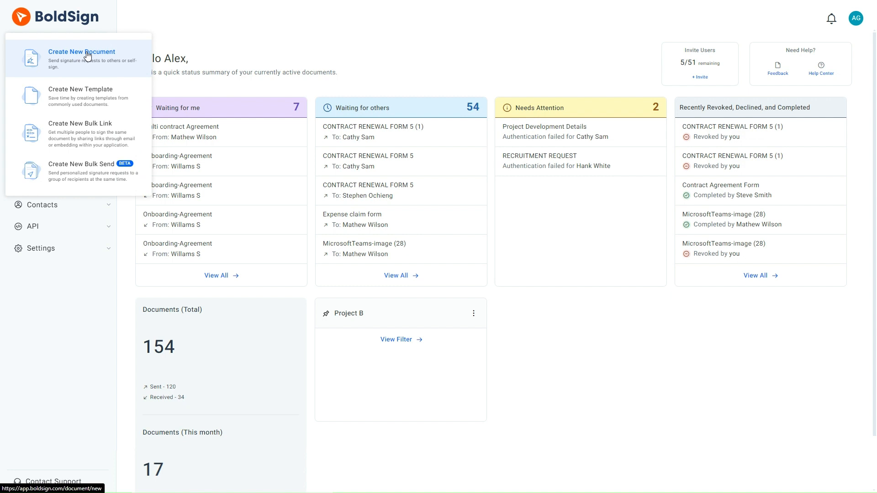
click(87, 55)
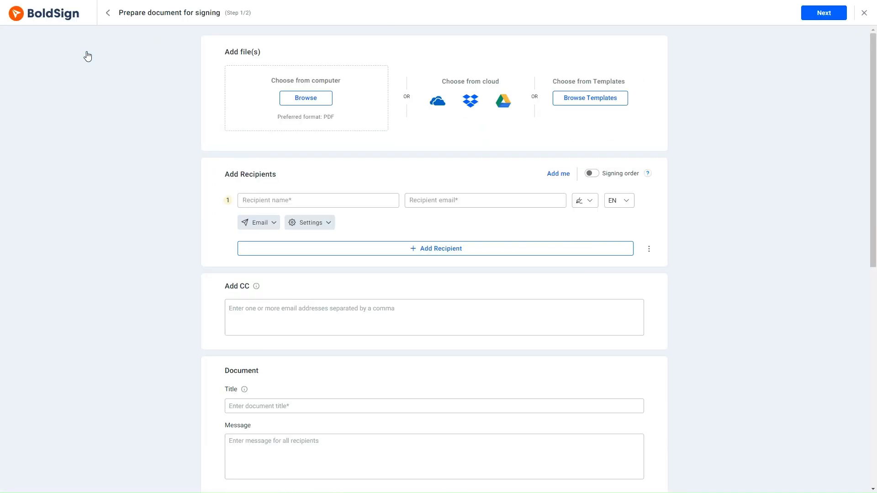
click(297, 100)
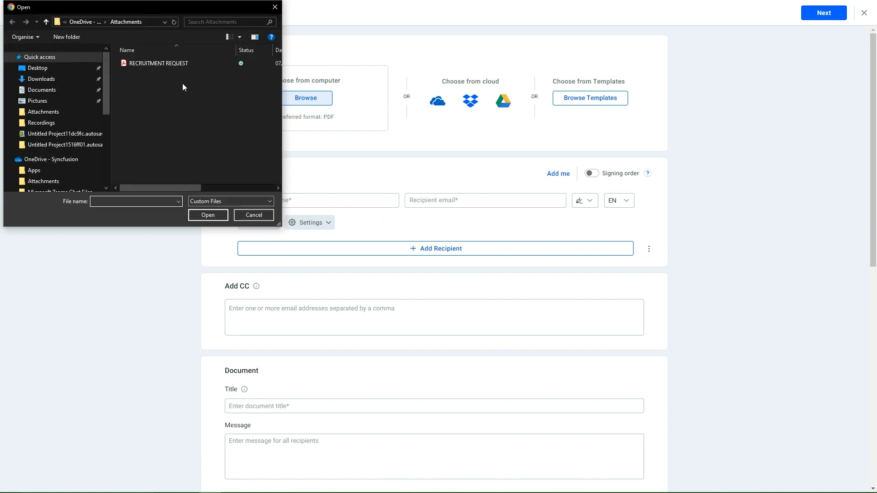
click(146, 64)
click(217, 215)
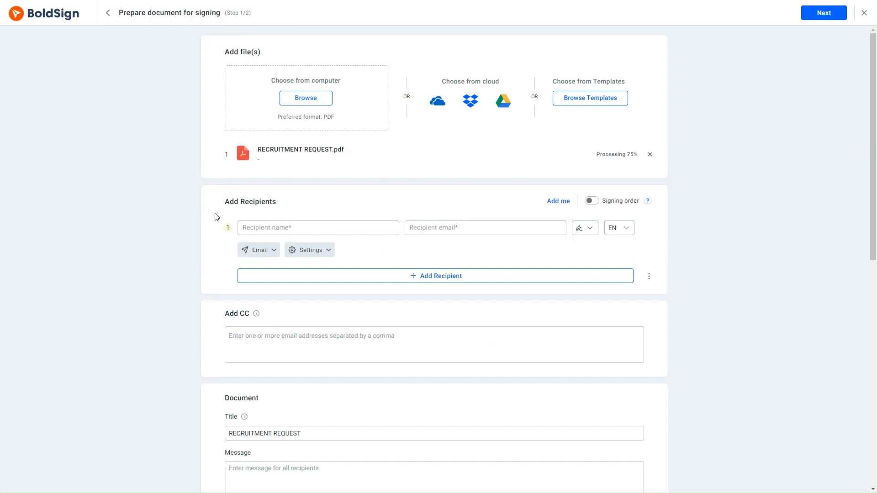
Look up the signer by first name among the saved contacts and add them as the first recipient
click(270, 224)
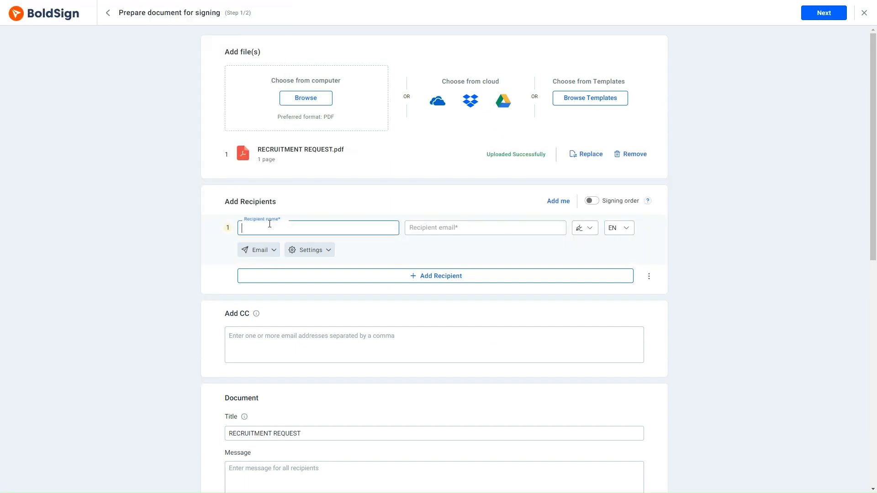
text(mathew)
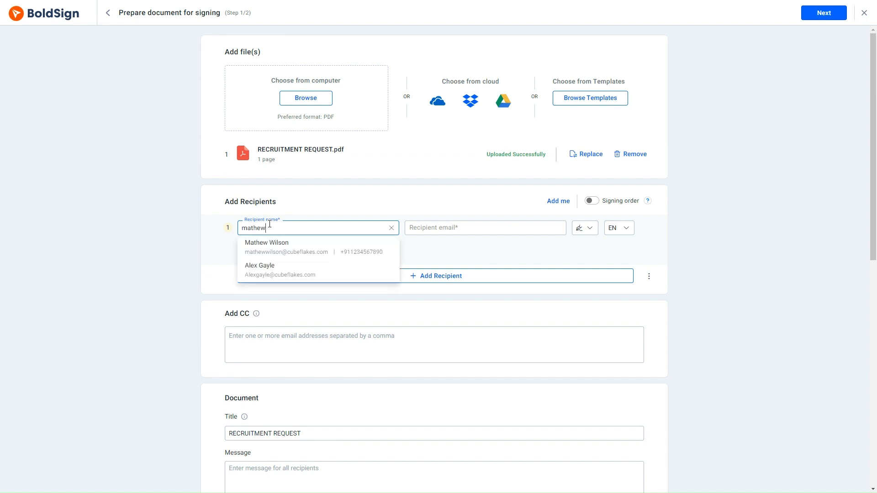
click(274, 249)
Select the Cubeflakes brand in the document settings and proceed to configuring the fields
scroll(278, 260, down, 1)
scroll(278, 262, down, 6)
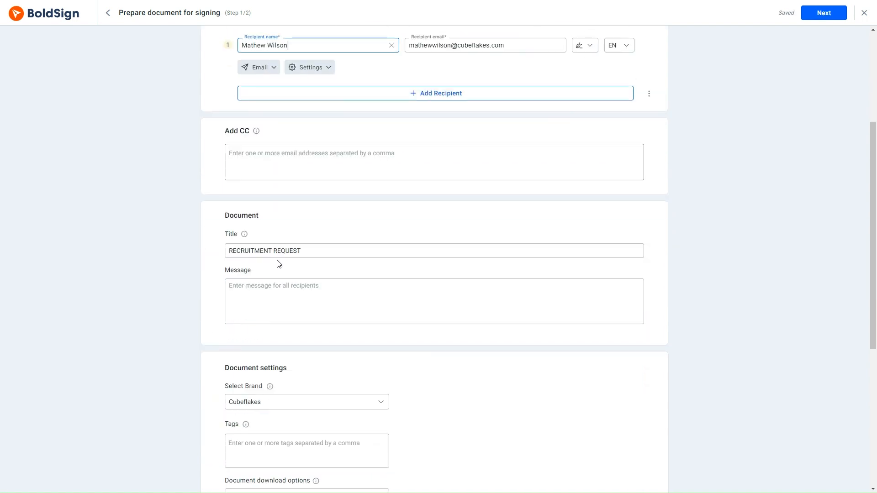
click(385, 268)
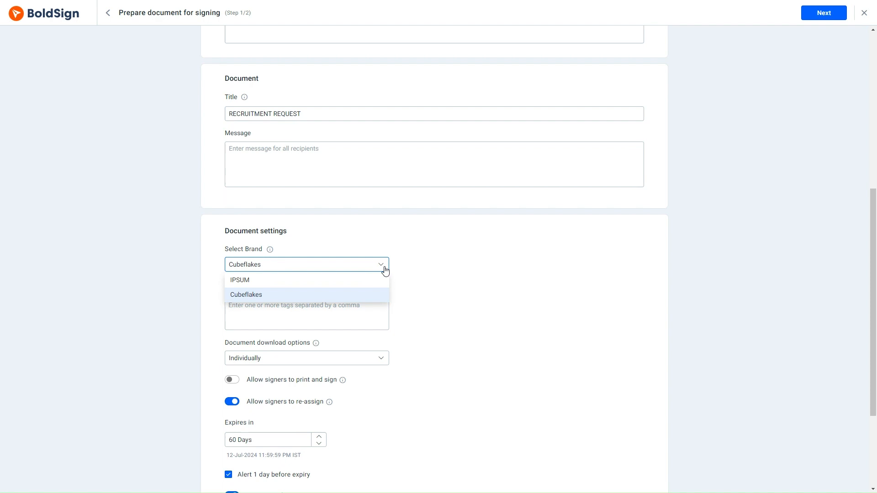
click(354, 297)
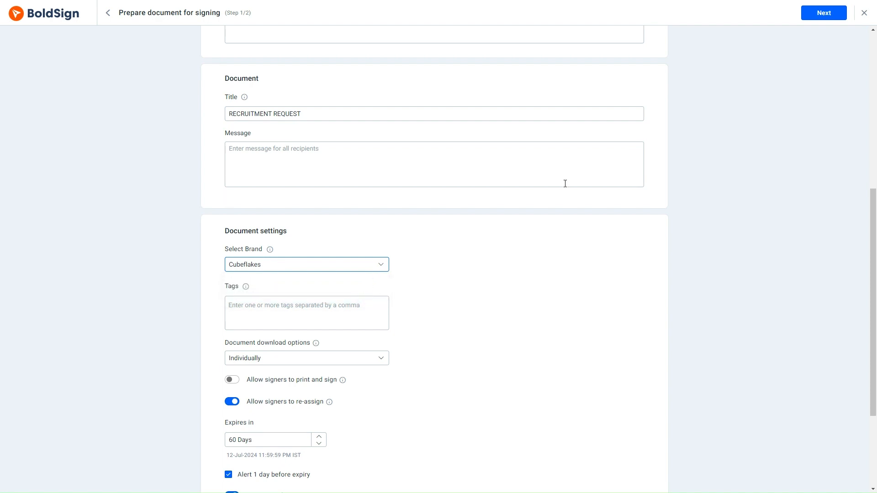
click(826, 16)
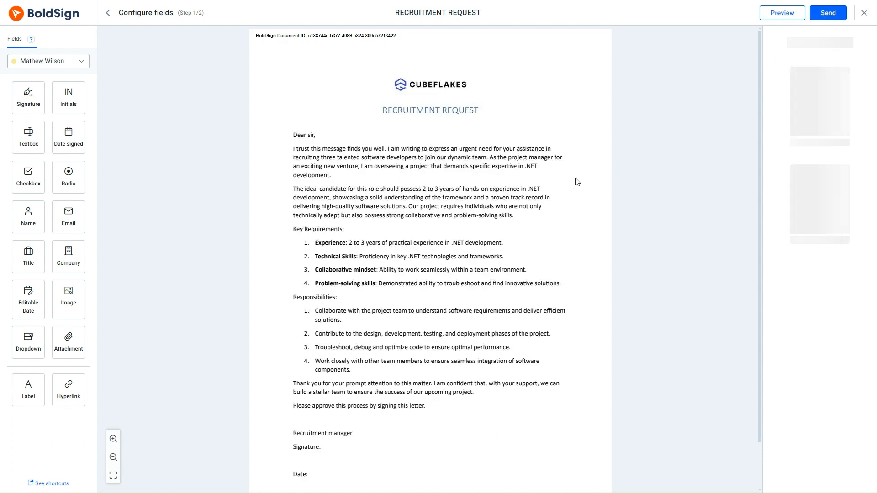
Place a signature field beside "Signature:" and a date signed field beside "Date:", and send the document to the recipient
scroll(519, 211, down, 2)
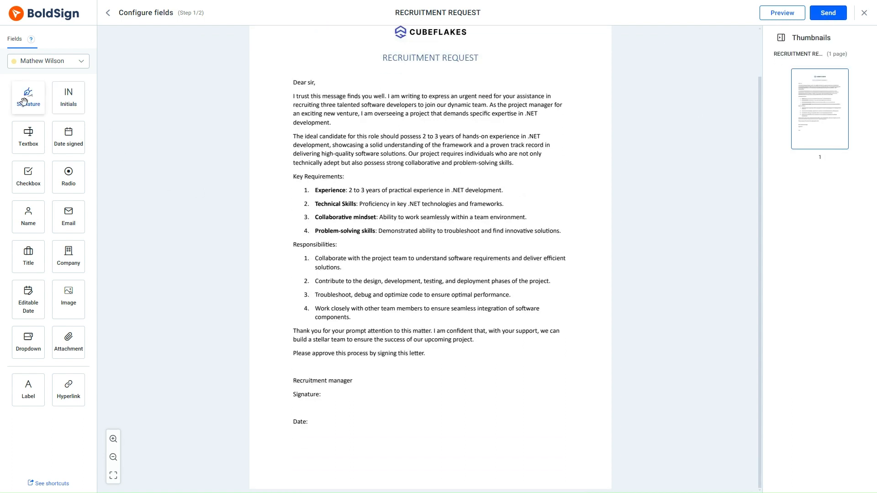
drag(28, 95, 340, 393)
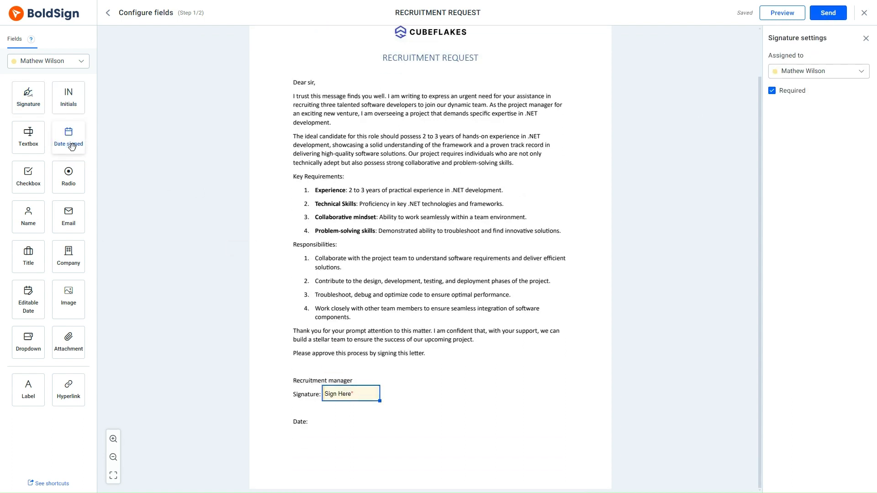
mouse_move(69, 144)
mouse_down()
mouse_move(311, 447)
mouse_move(341, 421)
mouse_up()
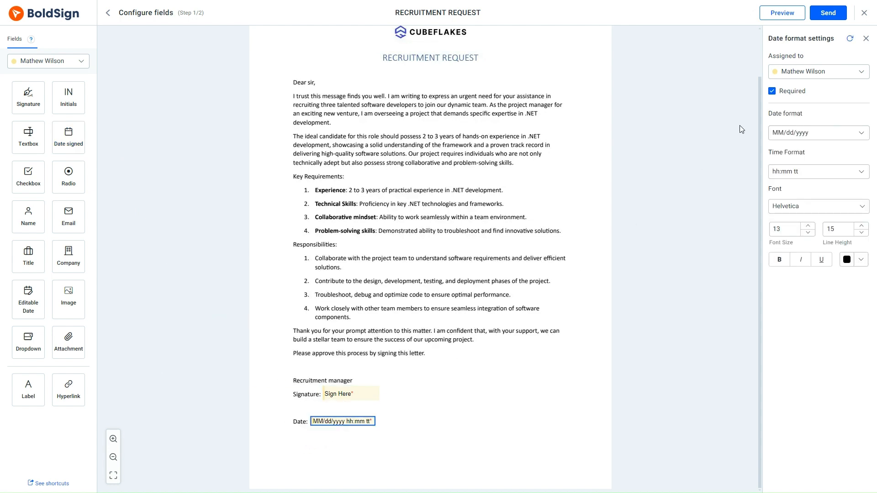
click(824, 18)
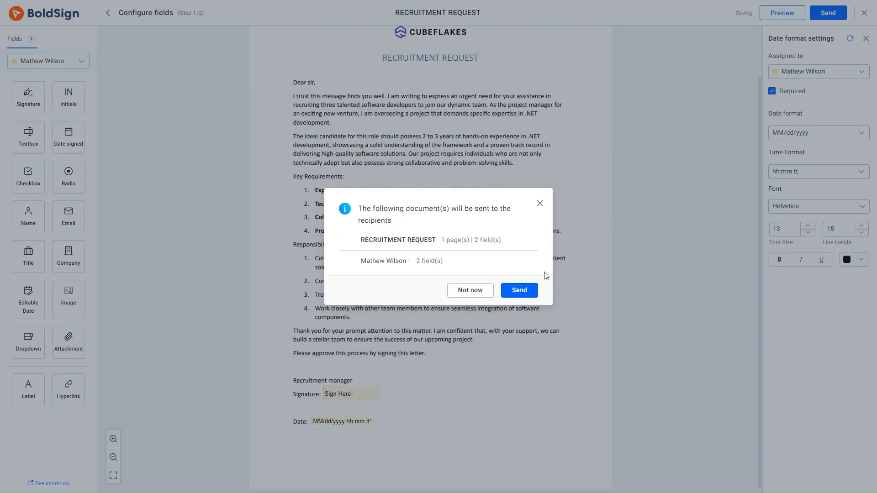
click(524, 292)
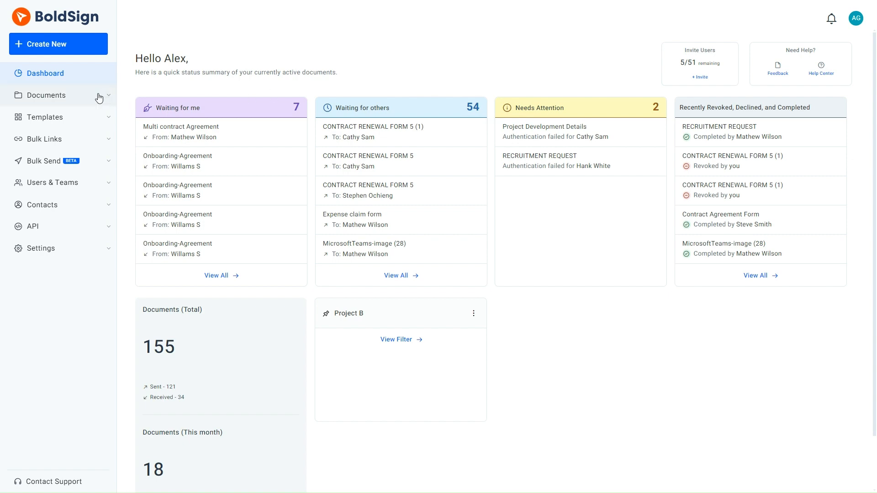
Download the audit trail of the completed RECRUITMENT REQUEST from the My Documents list
click(99, 96)
click(70, 120)
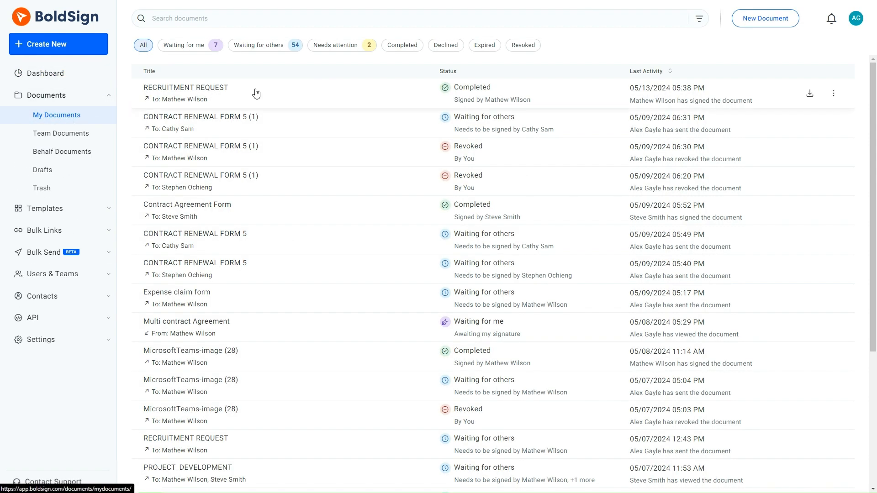
click(834, 93)
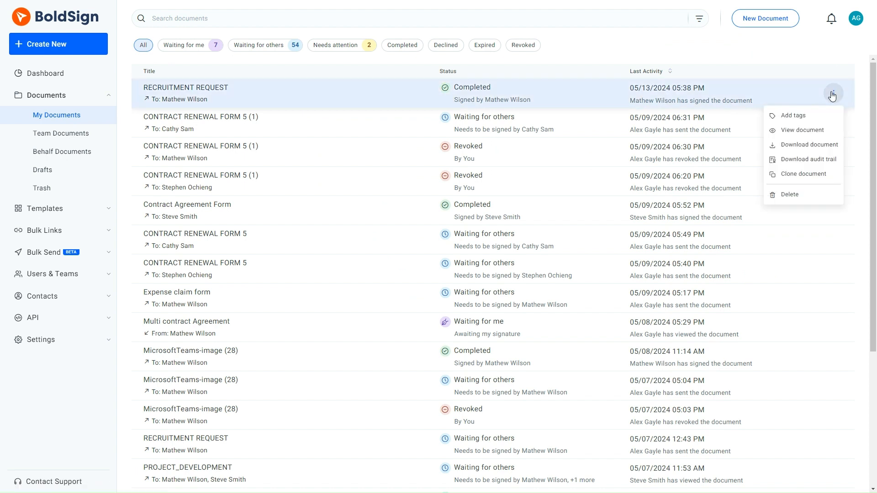
click(810, 160)
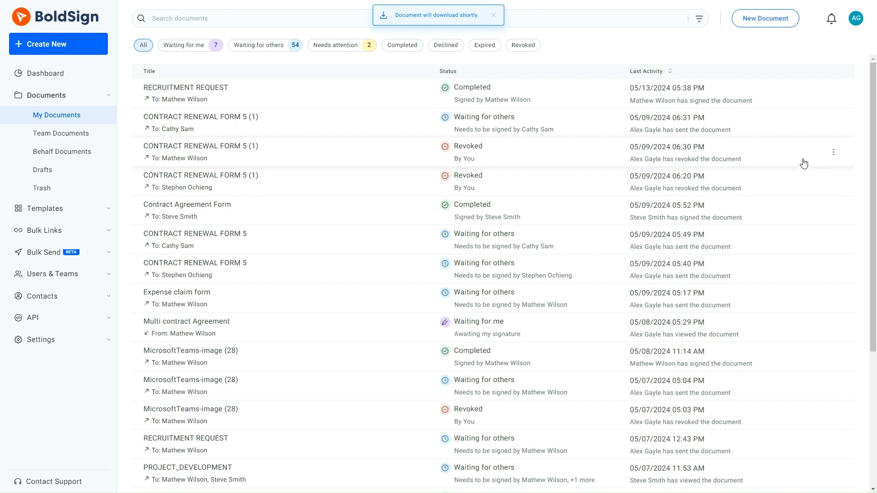
Download the audit trail from the RECRUITMENT REQUEST details page and examine its logo, history and custom terms
click(371, 93)
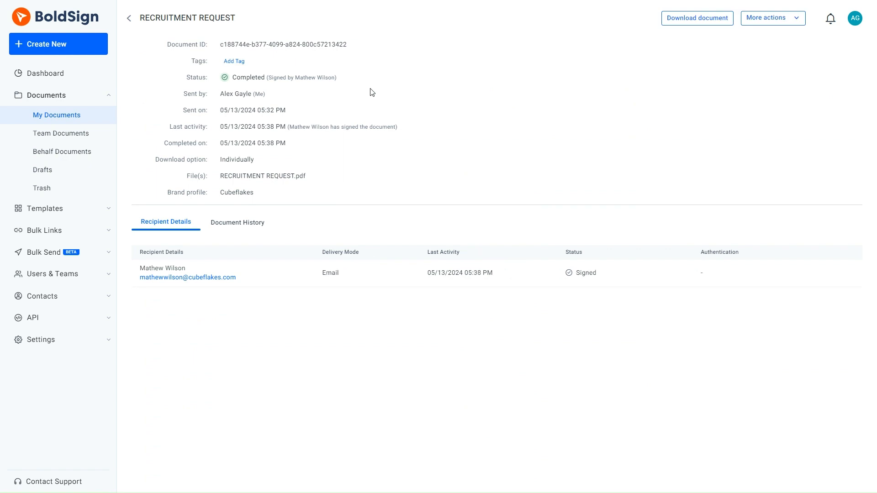
click(789, 24)
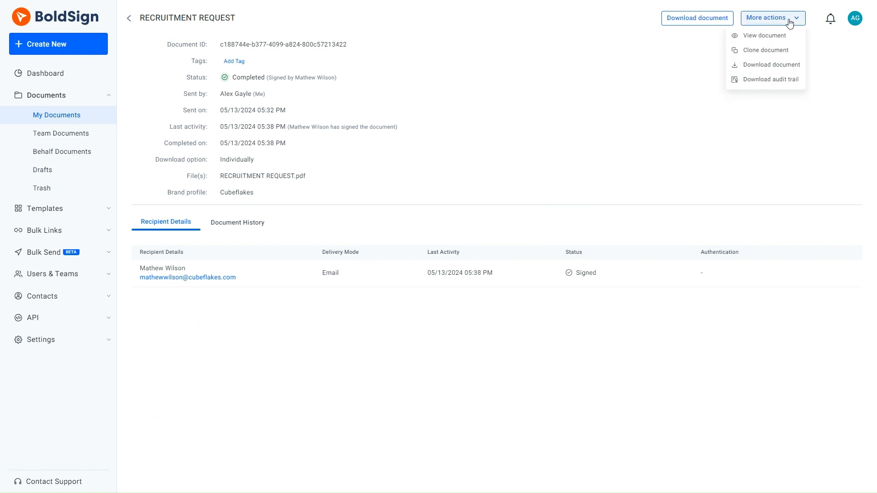
click(784, 82)
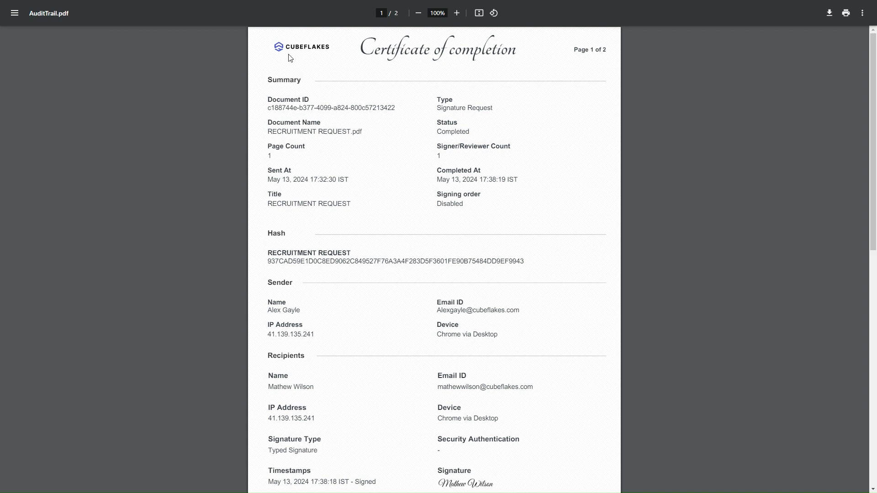
scroll(361, 242, down, 7)
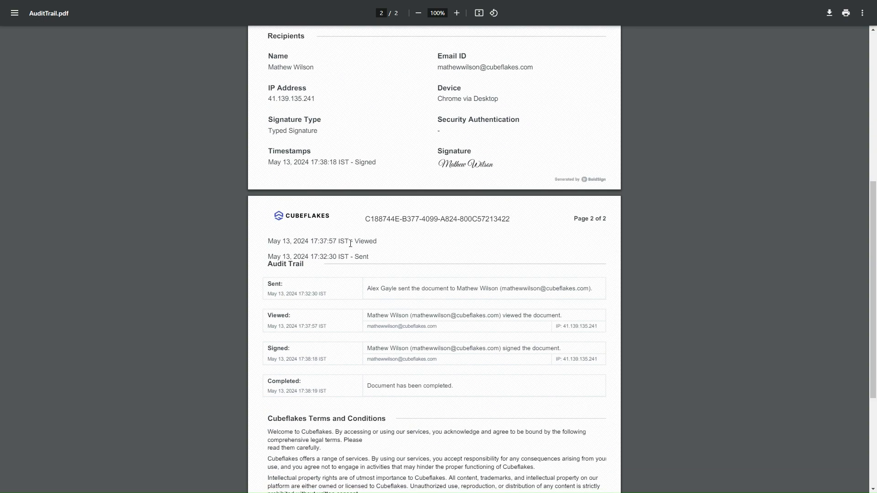